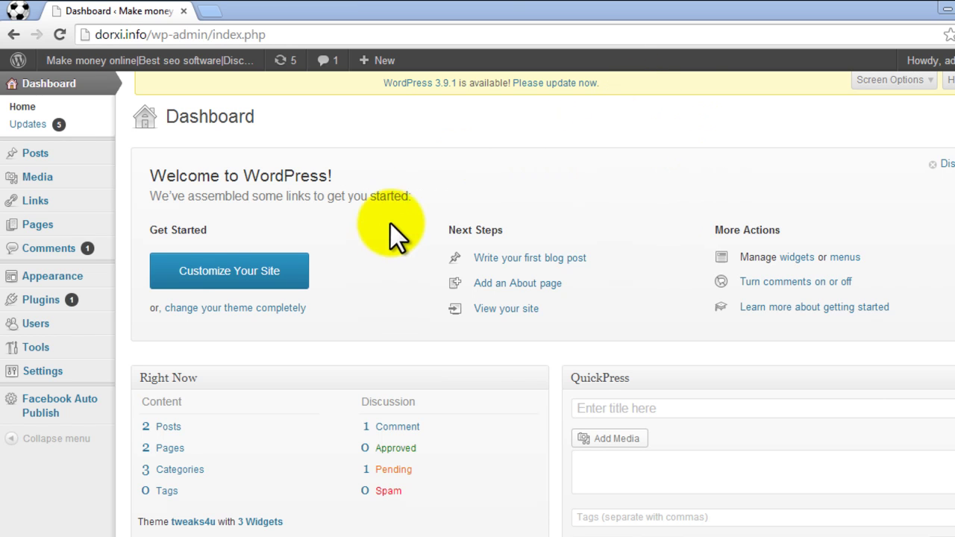
Search the plugin directory for 'DJD Site Post' and install it, confirming with OK
{"action": "mouse_move", "coordinate": [39, 305]}
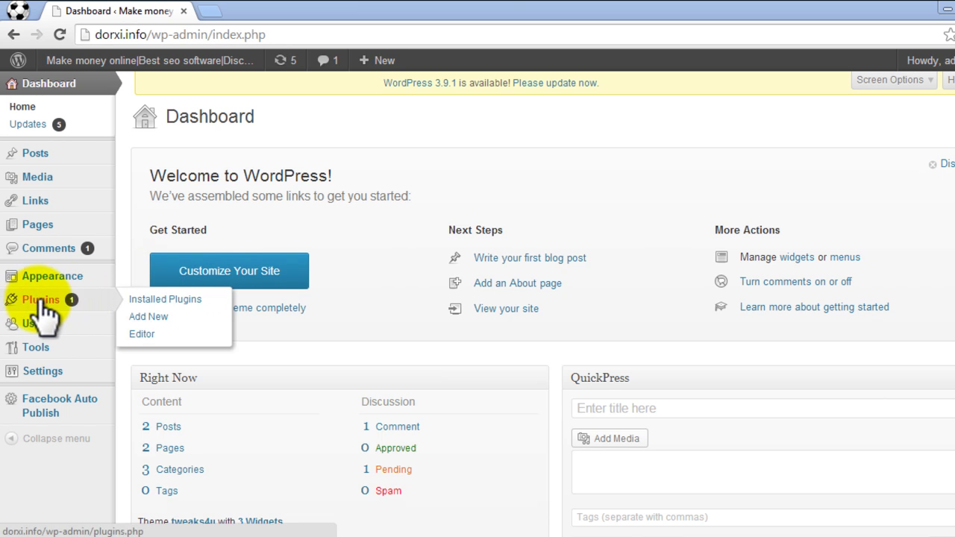
{"action": "left_click", "coordinate": [147, 319]}
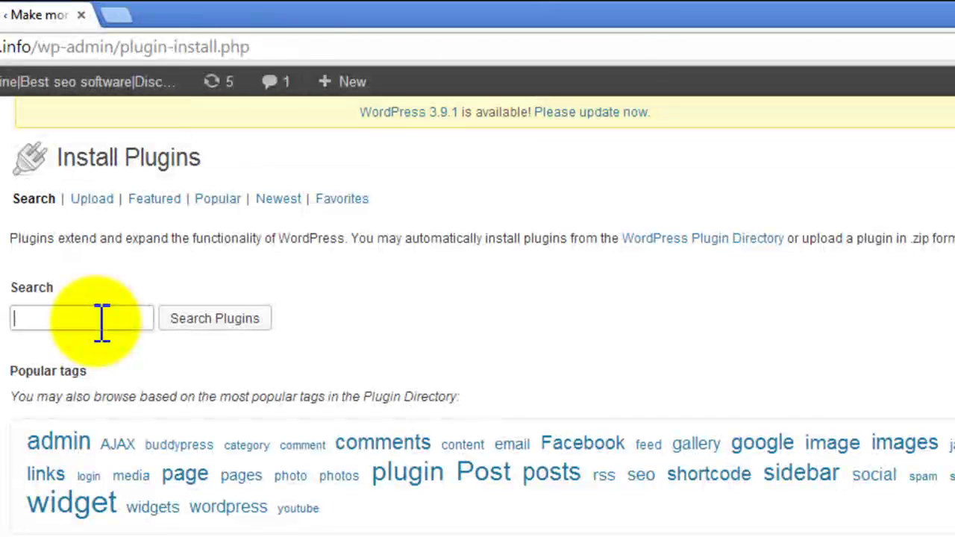
{"action": "type", "text": "DJD Site Post"}
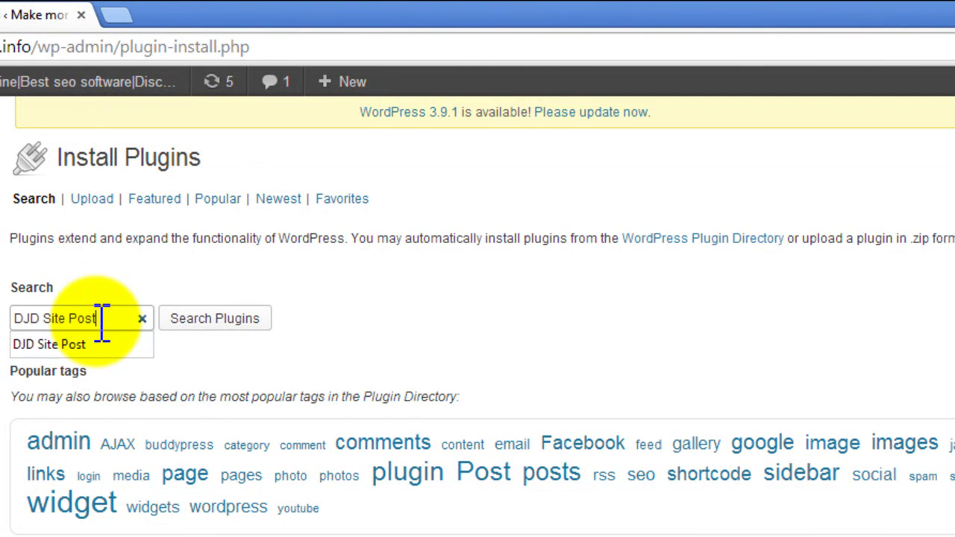
{"action": "left_click", "coordinate": [205, 321]}
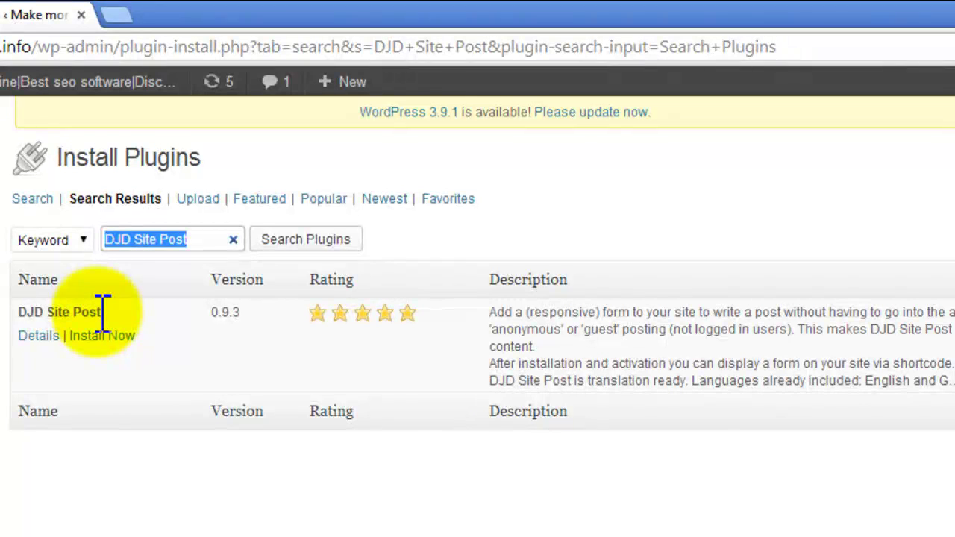
{"action": "mouse_move", "coordinate": [102, 311]}
{"action": "left_mouse_down"}
{"action": "mouse_move", "coordinate": [19, 312]}
{"action": "mouse_move", "coordinate": [92, 312]}
{"action": "mouse_move", "coordinate": [105, 328]}
{"action": "left_mouse_up"}
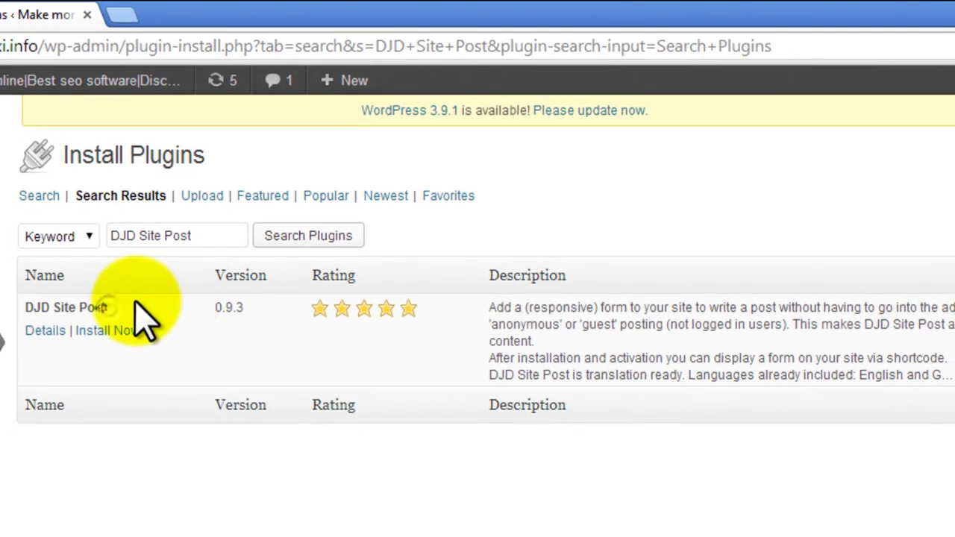
{"action": "left_click", "coordinate": [100, 336]}
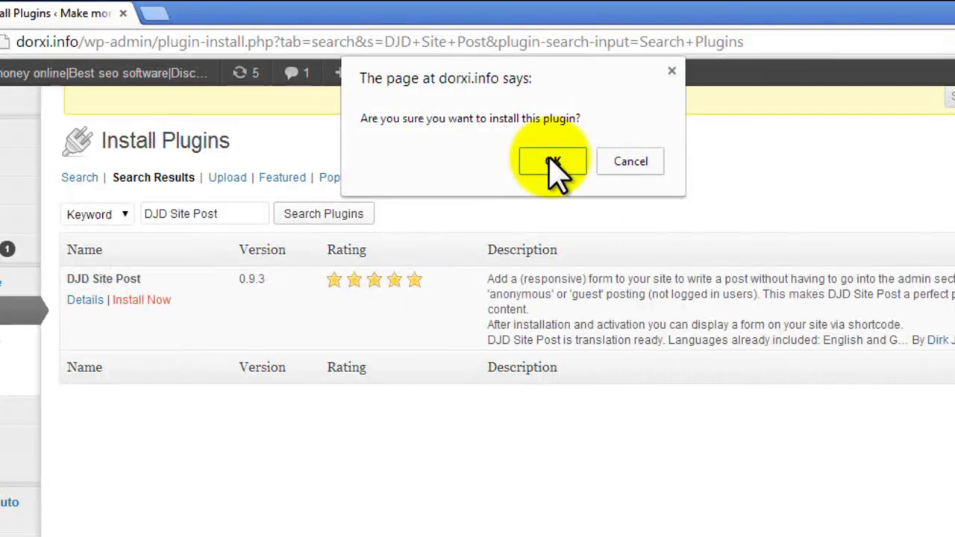
{"action": "left_click", "coordinate": [553, 164]}
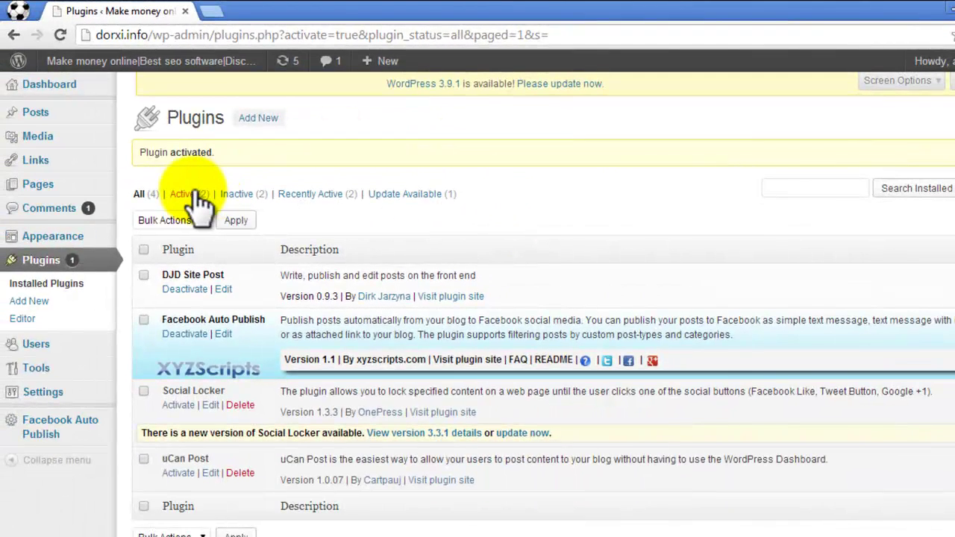
Open Settings > DJD Site Post and review its Main Settings and Labels options
{"action": "mouse_move", "coordinate": [33, 394]}
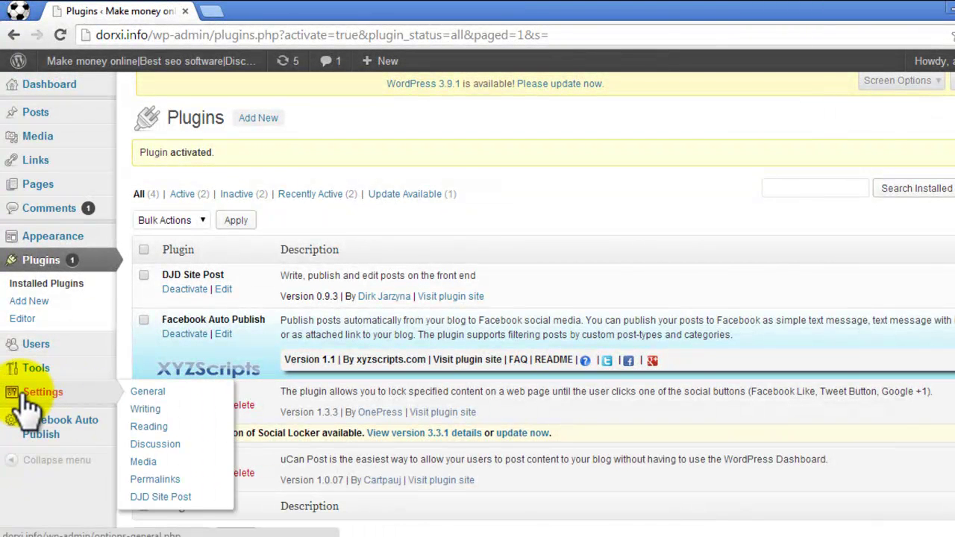
{"action": "left_click", "coordinate": [182, 496]}
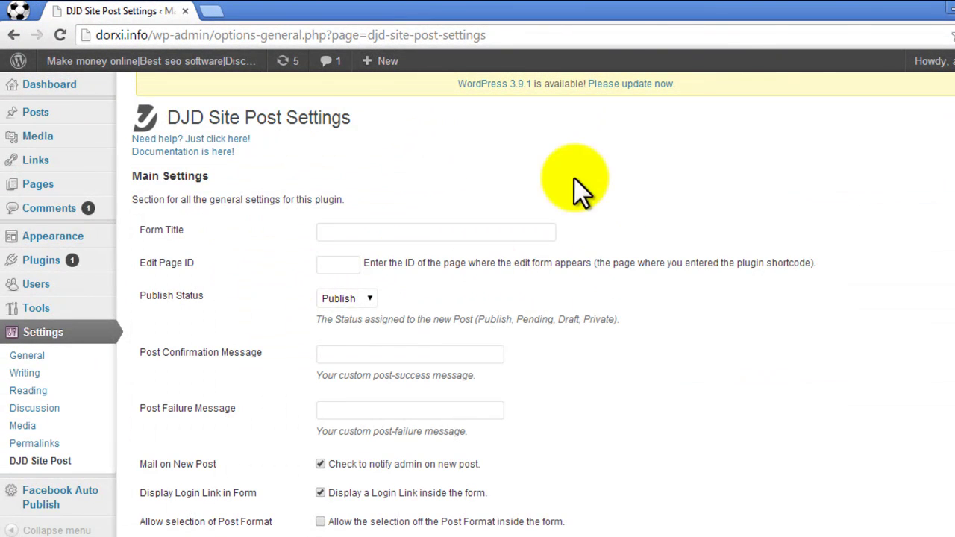
{"action": "scroll", "coordinate": [537, 339], "scroll_direction": "down", "scroll_amount": 3}
{"action": "scroll", "coordinate": [551, 343], "scroll_direction": "down", "scroll_amount": 10}
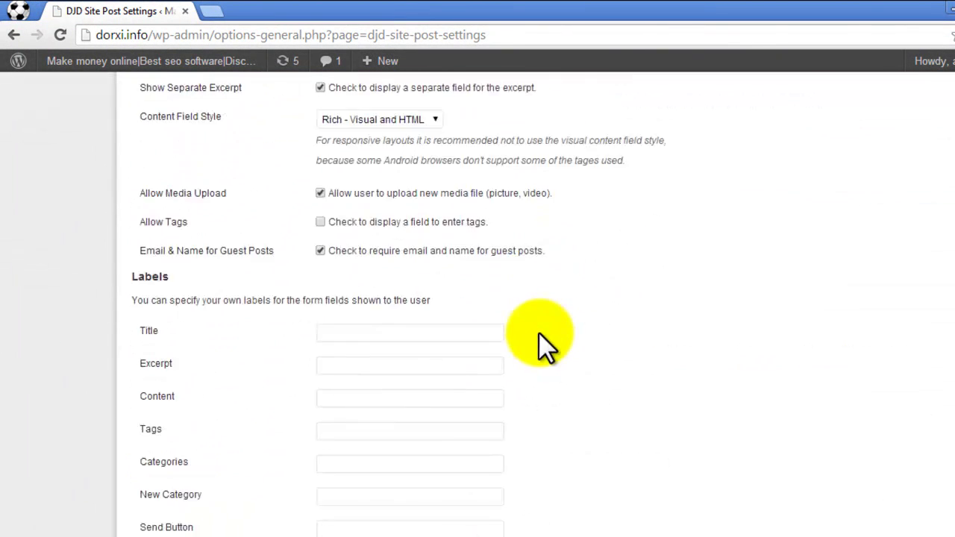
{"action": "scroll", "coordinate": [537, 346], "scroll_direction": "up", "scroll_amount": 10}
{"action": "scroll", "coordinate": [532, 332], "scroll_direction": "up", "scroll_amount": 4}
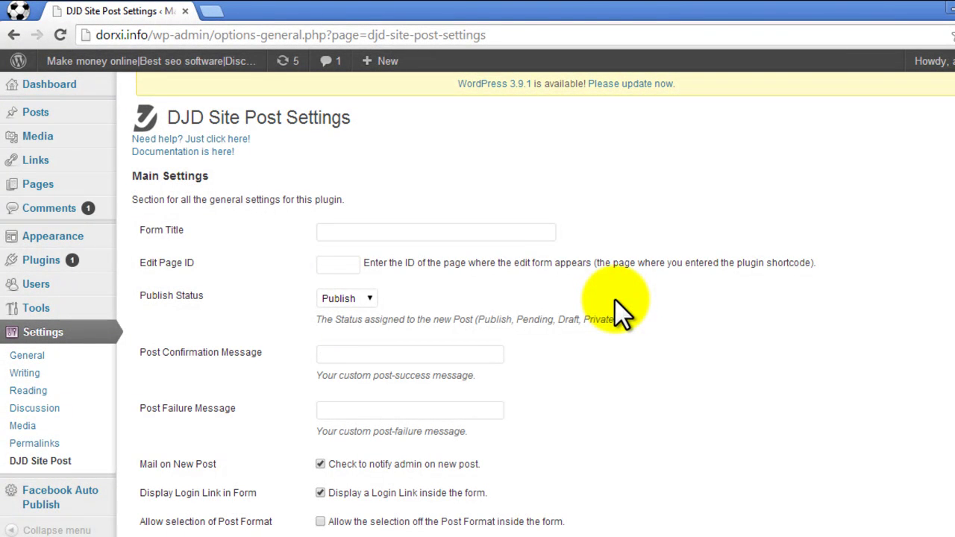
Open All Pages in a new browser tab to see the Add Item and submit pages
{"action": "mouse_move", "coordinate": [38, 184]}
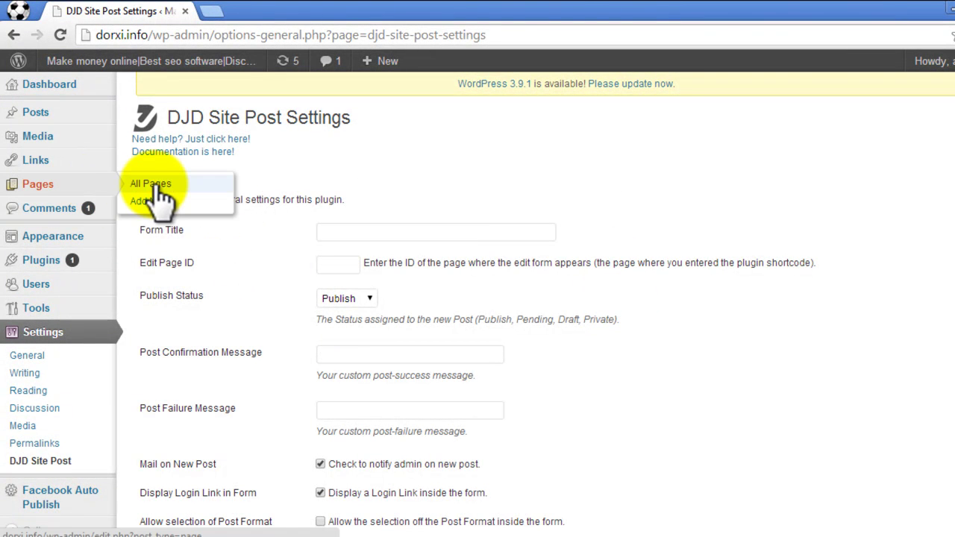
{"action": "right_click", "coordinate": [159, 185]}
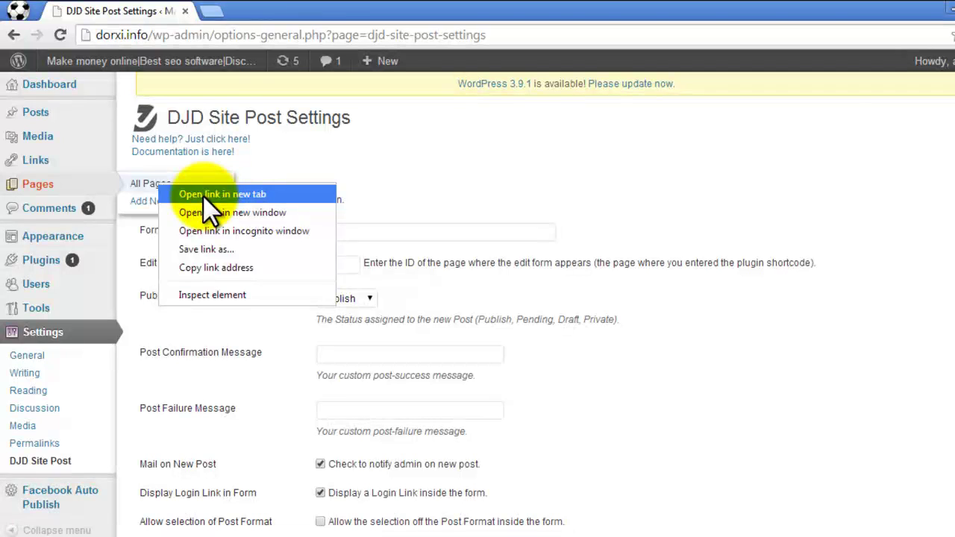
{"action": "left_click", "coordinate": [203, 196]}
{"action": "left_click", "coordinate": [303, 10]}
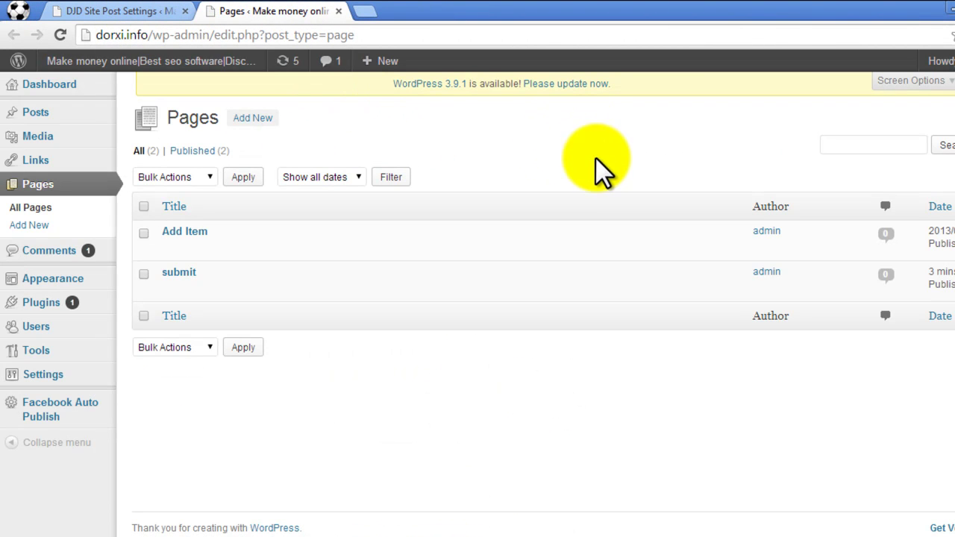
{"action": "mouse_move", "coordinate": [314, 297]}
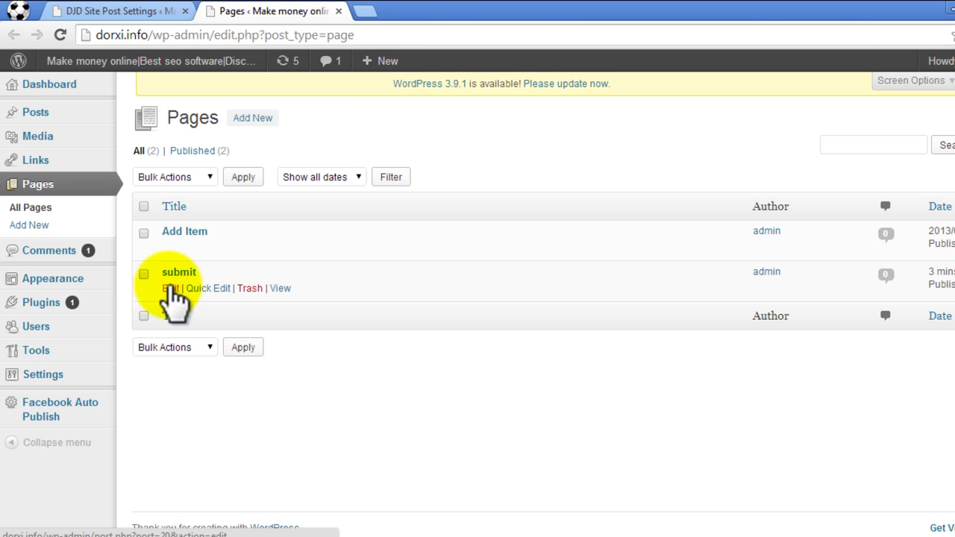
Enter Edit Page ID 20 and Form Title 'submit post', keeping Publish Status on Publish
{"action": "left_click", "coordinate": [145, 11]}
{"action": "left_click", "coordinate": [350, 265]}
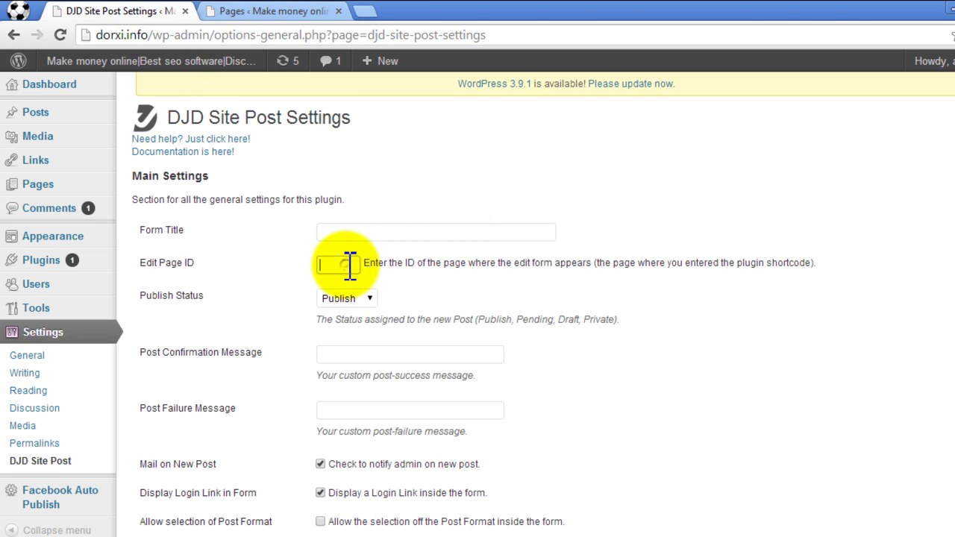
{"action": "type", "text": "20"}
{"action": "left_click", "coordinate": [365, 237]}
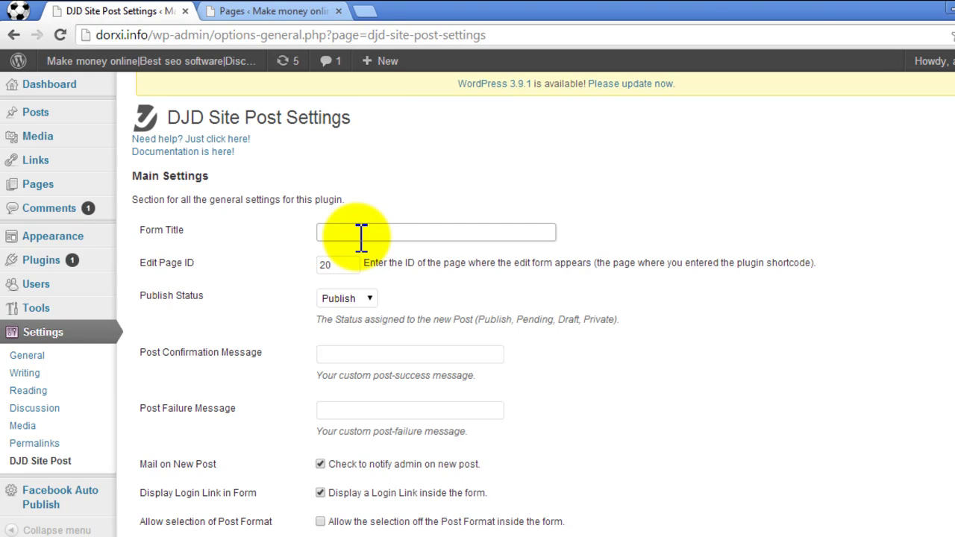
{"action": "type", "text": "submit post"}
{"action": "left_click", "coordinate": [364, 298]}
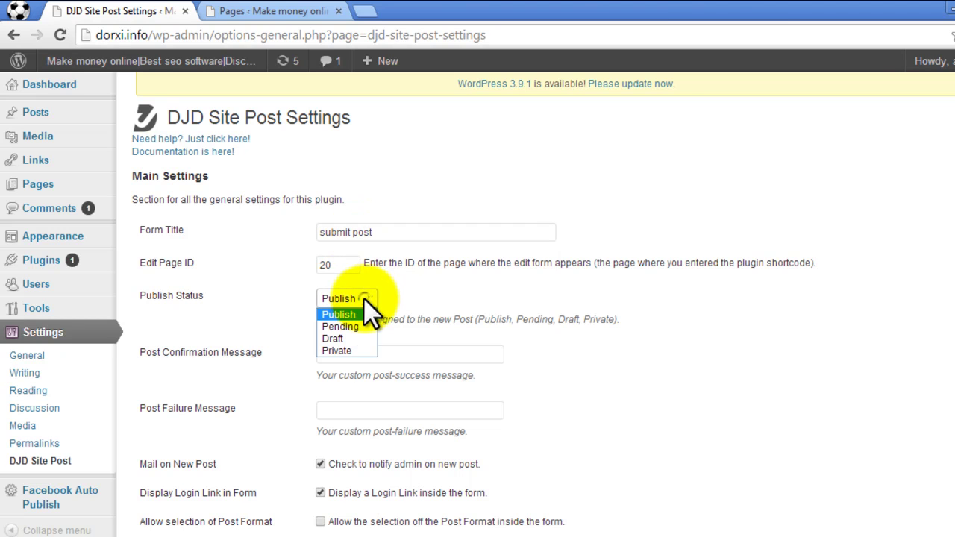
{"action": "left_click", "coordinate": [415, 304]}
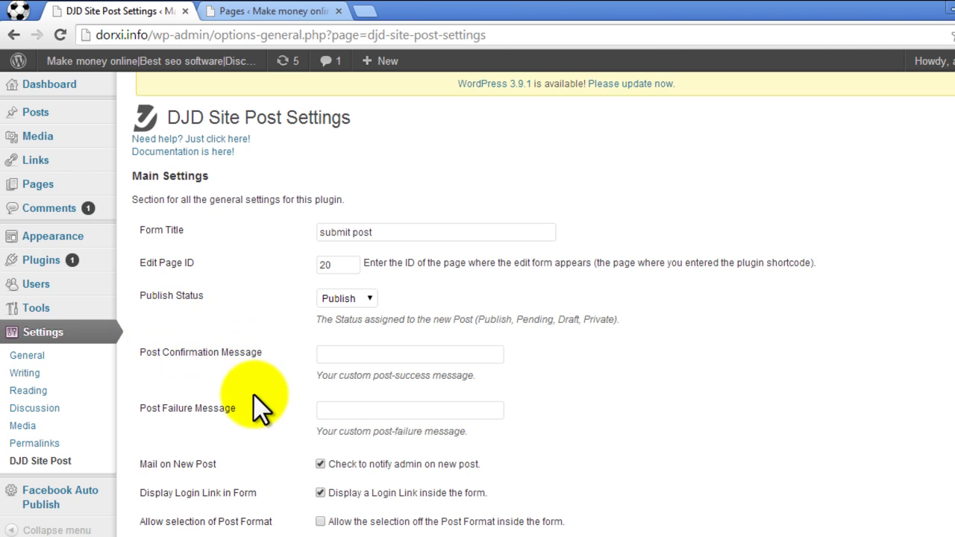
Save the DJD Site Post settings with Save Changes at the bottom of the page
{"action": "left_click_drag", "start_coordinate": [189, 407], "coordinate": [235, 407]}
{"action": "left_click", "coordinate": [236, 404]}
{"action": "scroll", "coordinate": [253, 395], "scroll_direction": "down", "scroll_amount": 1}
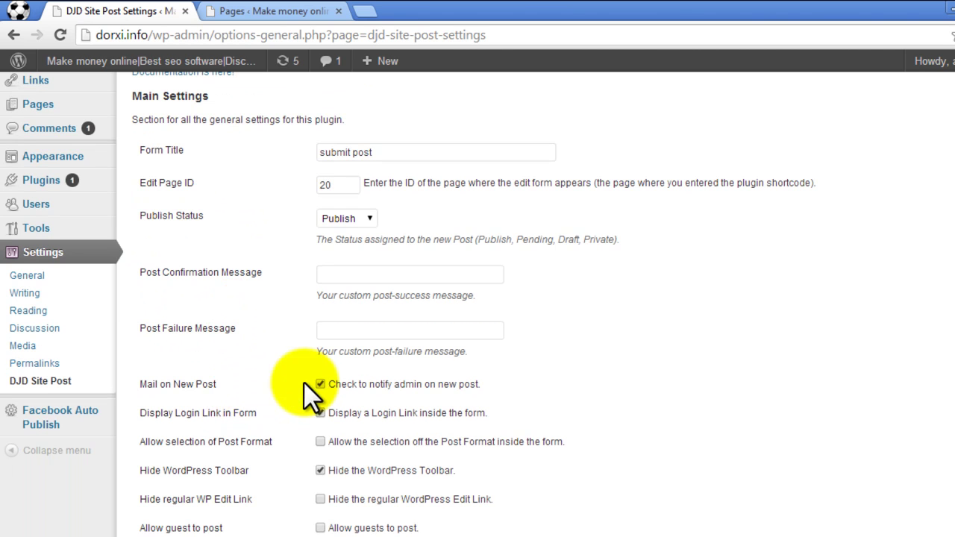
{"action": "scroll", "coordinate": [216, 391], "scroll_direction": "down", "scroll_amount": 1}
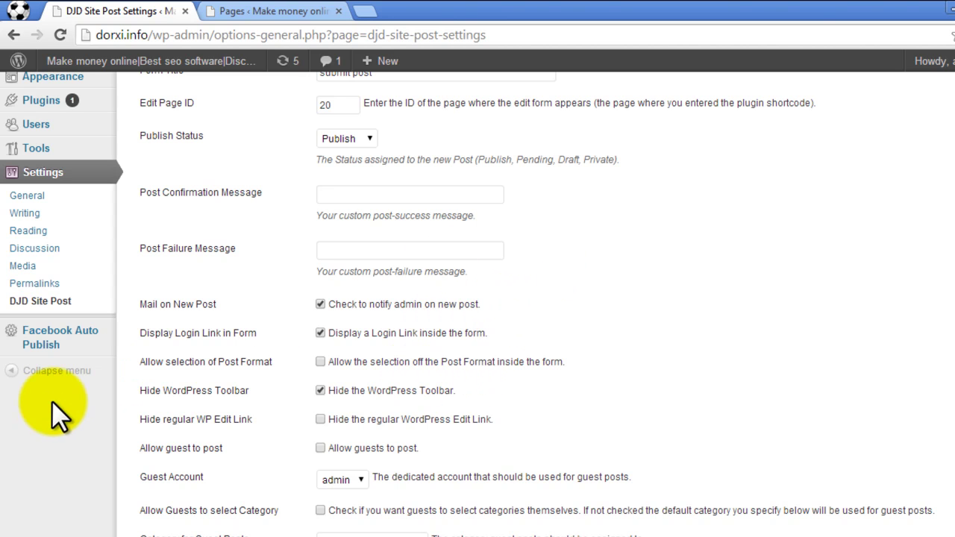
{"action": "scroll", "coordinate": [420, 341], "scroll_direction": "down", "scroll_amount": 2}
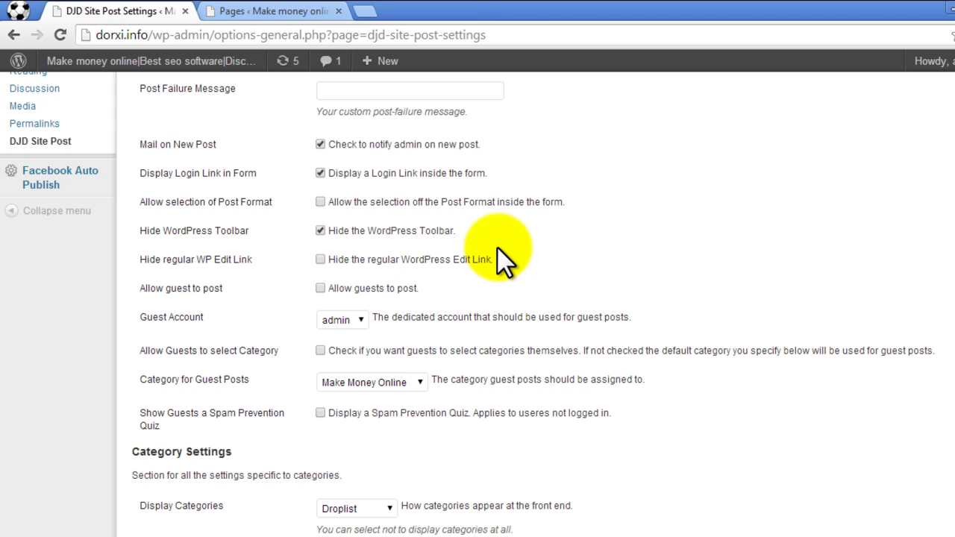
{"action": "scroll", "coordinate": [478, 289], "scroll_direction": "up", "scroll_amount": 2}
{"action": "scroll", "coordinate": [477, 289], "scroll_direction": "down", "scroll_amount": 2}
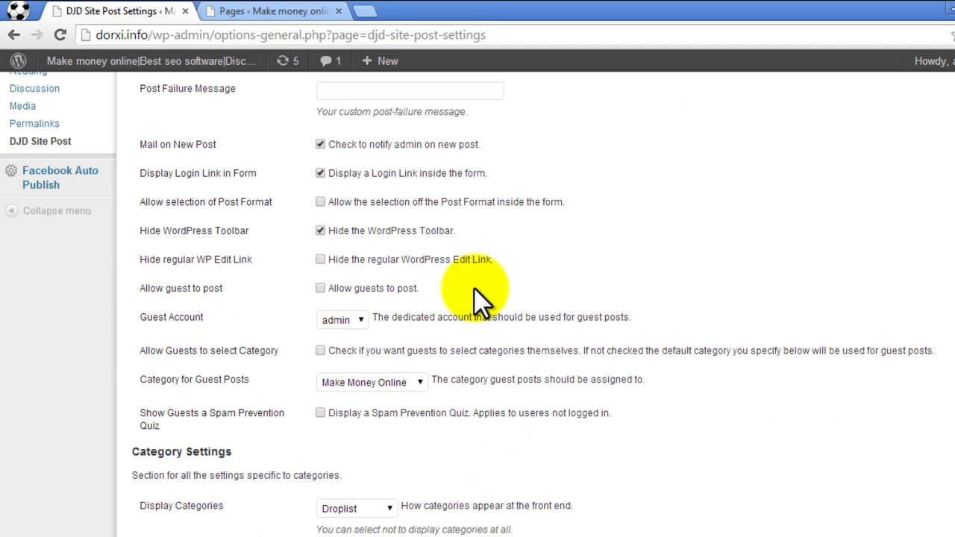
{"action": "scroll", "coordinate": [473, 287], "scroll_direction": "down", "scroll_amount": 1}
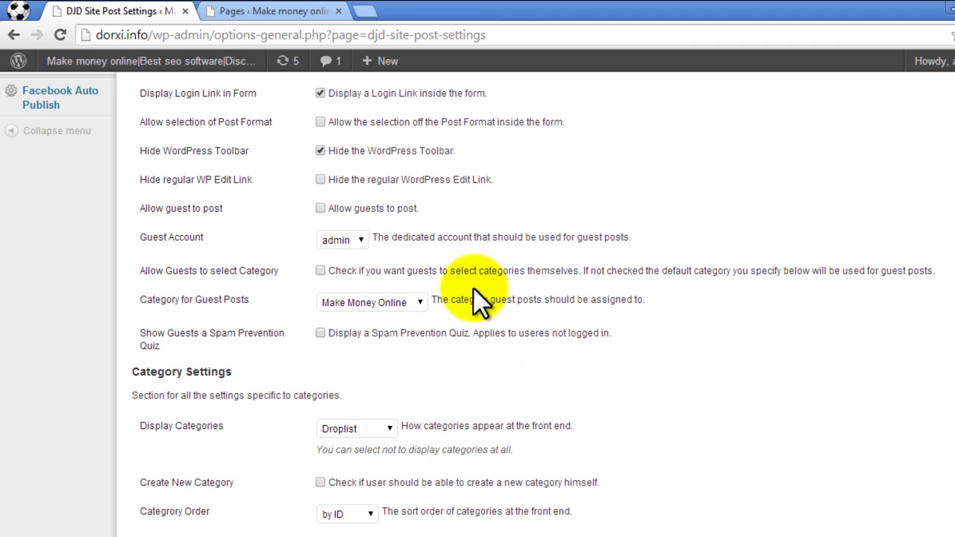
{"action": "scroll", "coordinate": [479, 300], "scroll_direction": "down", "scroll_amount": 5}
{"action": "scroll", "coordinate": [485, 317], "scroll_direction": "down", "scroll_amount": 2}
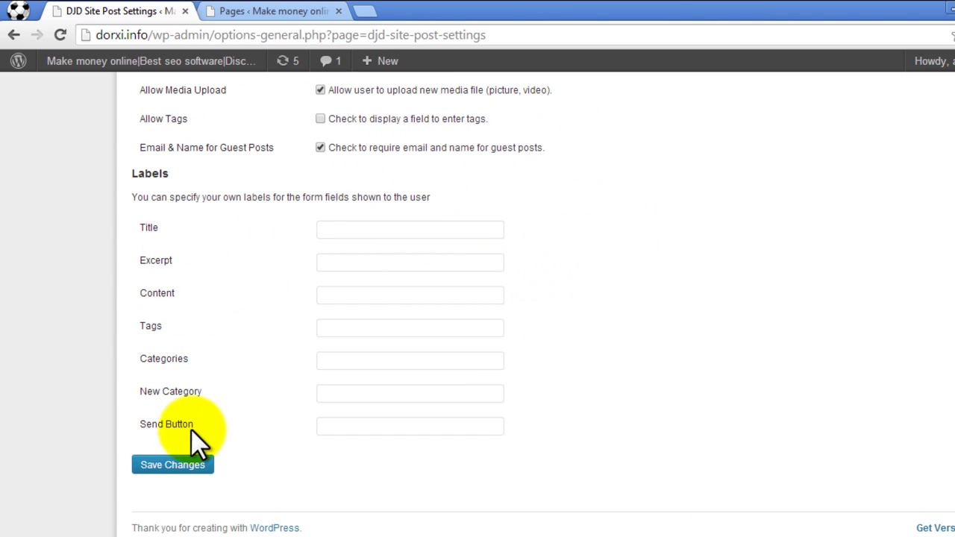
{"action": "left_click", "coordinate": [191, 463]}
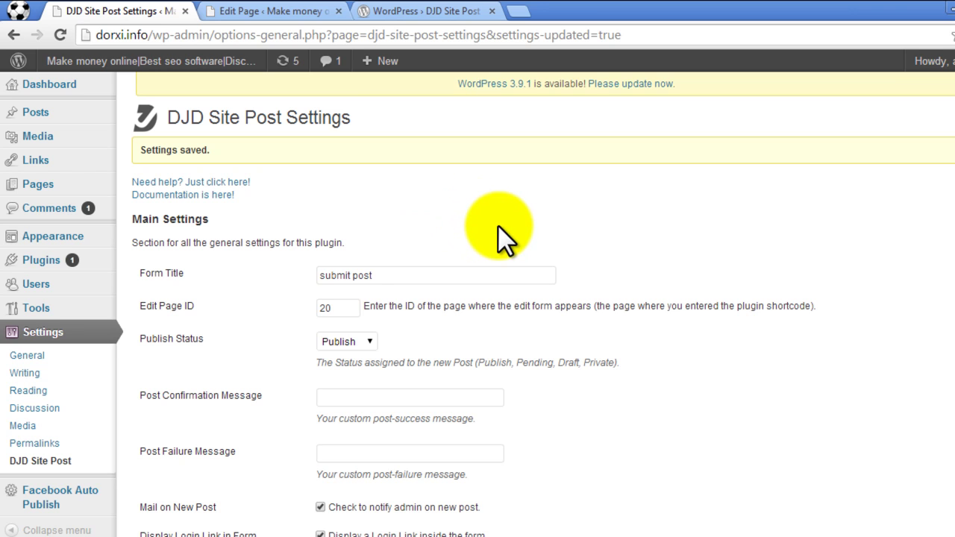
{"action": "left_click", "coordinate": [257, 10]}
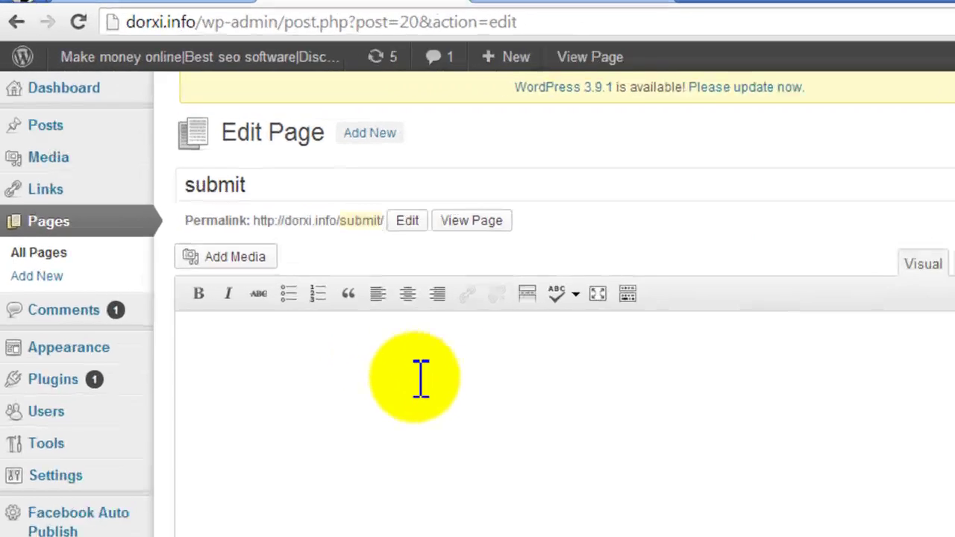
Add the [djd-site-post] shortcode to the submit page content and update the page
{"action": "type", "text": "[djd-site-post]"}
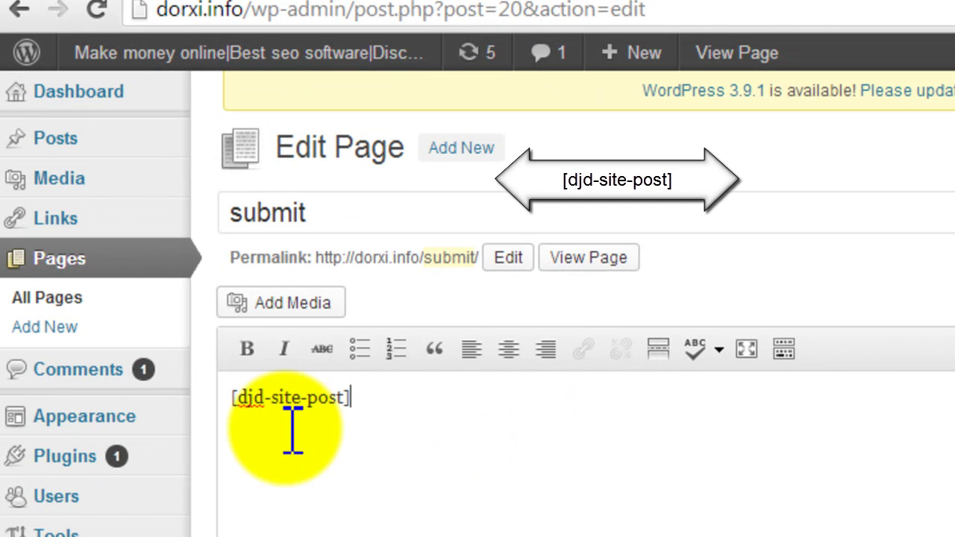
{"action": "left_click_drag", "start_coordinate": [383, 399], "coordinate": [228, 405]}
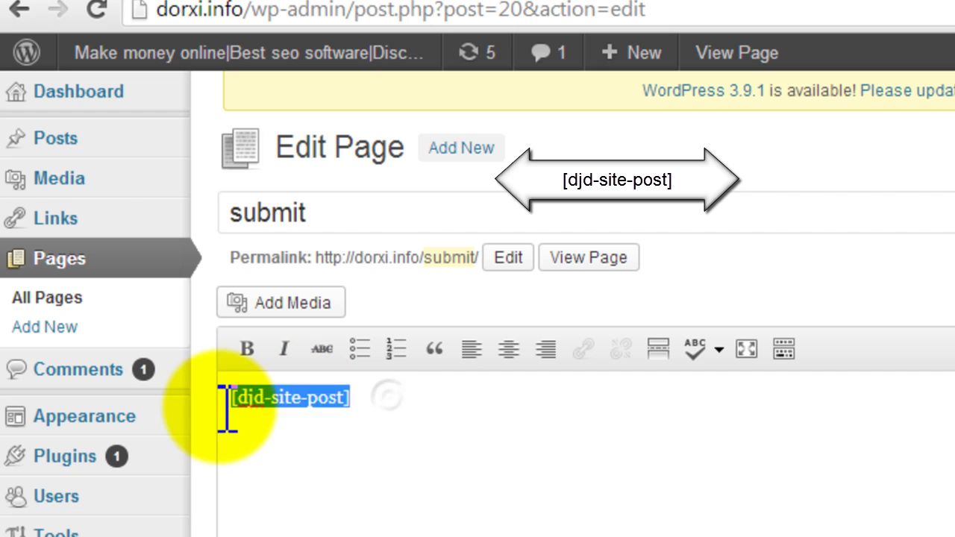
{"action": "left_click_drag", "start_coordinate": [381, 403], "coordinate": [228, 403]}
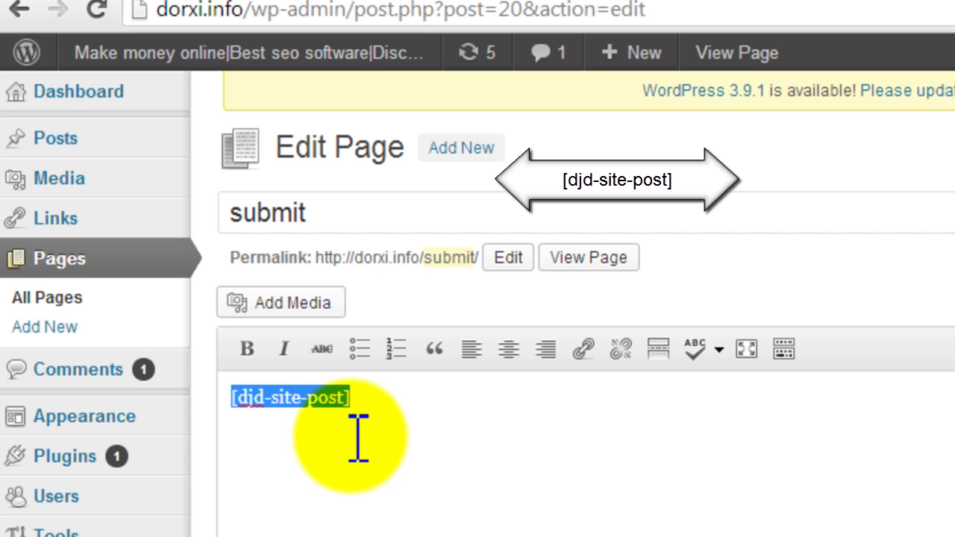
{"action": "left_click", "coordinate": [604, 426]}
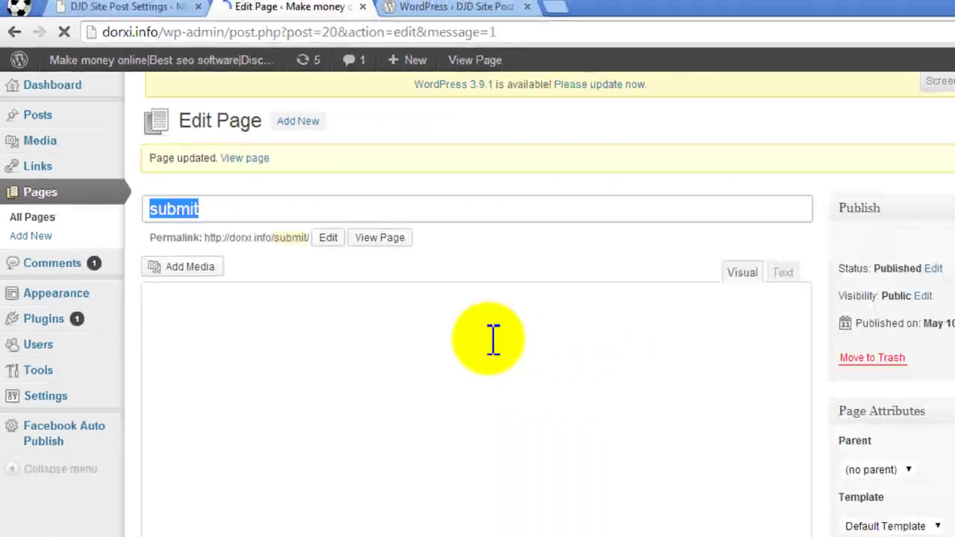
{"action": "right_click", "coordinate": [238, 153]}
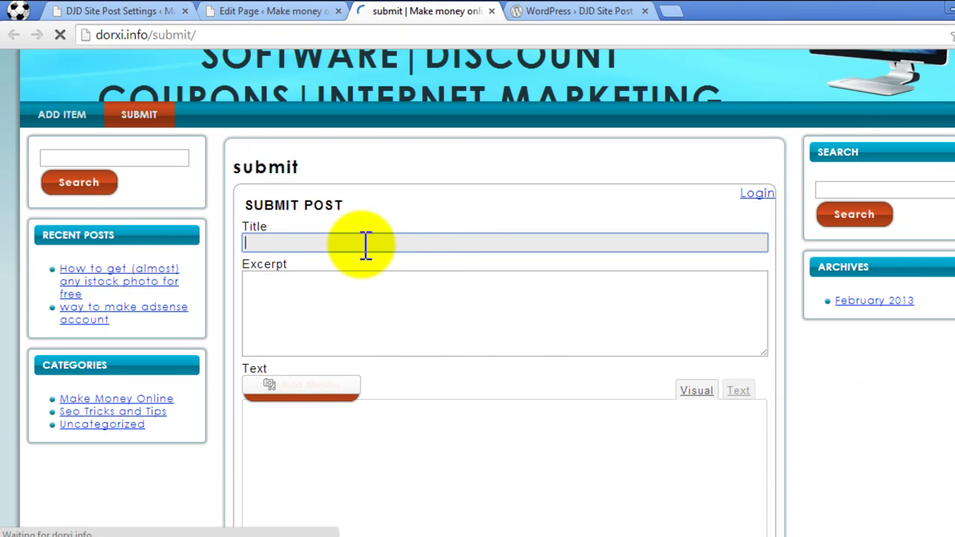
Try the form's Excerpt box and toggle the post text editor between Text and Visual
{"action": "left_click", "coordinate": [372, 322]}
{"action": "scroll", "coordinate": [526, 294], "scroll_direction": "down", "scroll_amount": 1}
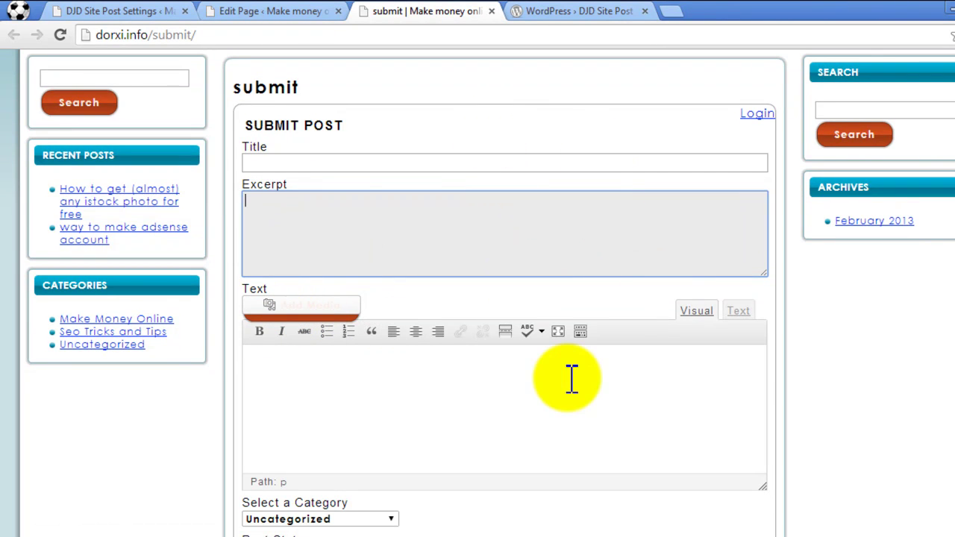
{"action": "left_click", "coordinate": [738, 311]}
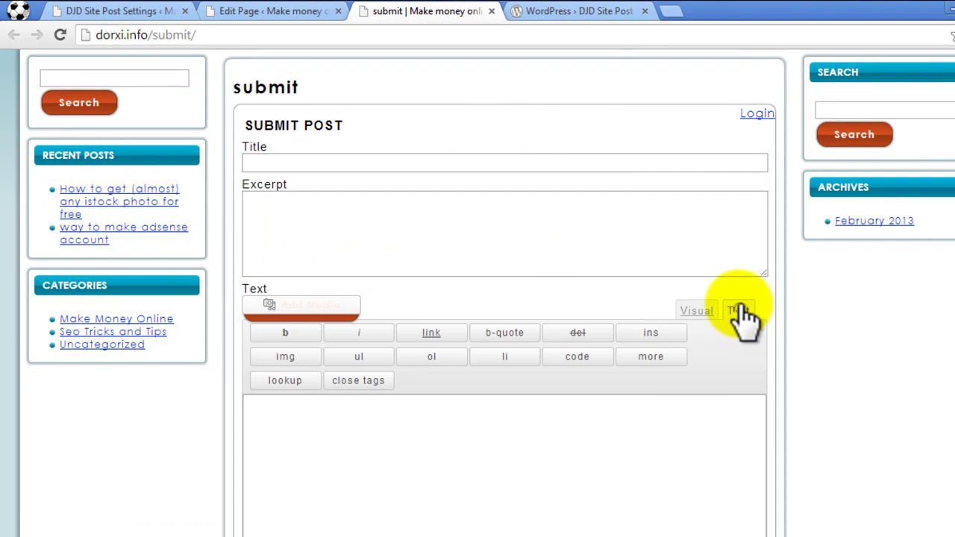
{"action": "left_click", "coordinate": [696, 311]}
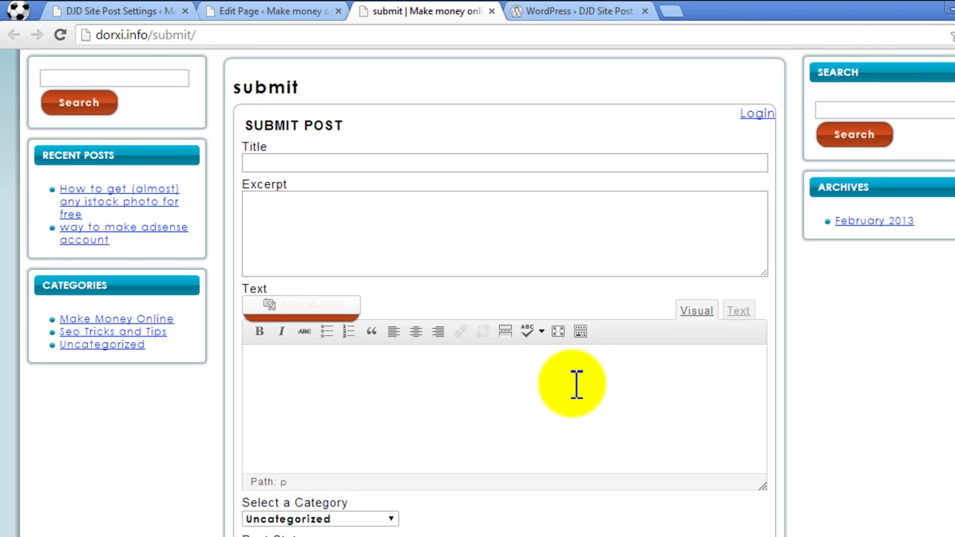
{"action": "scroll", "coordinate": [367, 391], "scroll_direction": "down", "scroll_amount": 2}
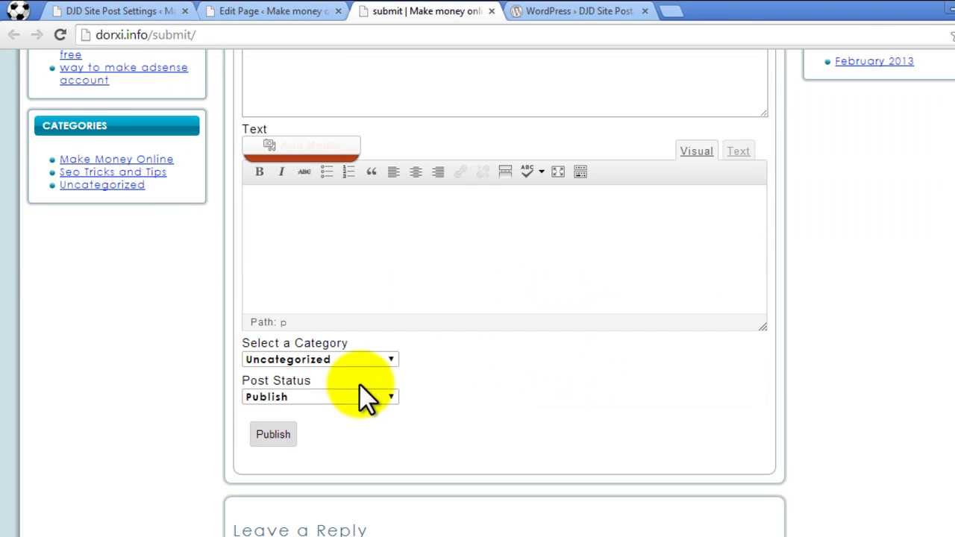
Leave category on Uncategorized and status on Publish, then submit the empty form as a test
{"action": "left_click", "coordinate": [392, 356]}
{"action": "left_click", "coordinate": [494, 353]}
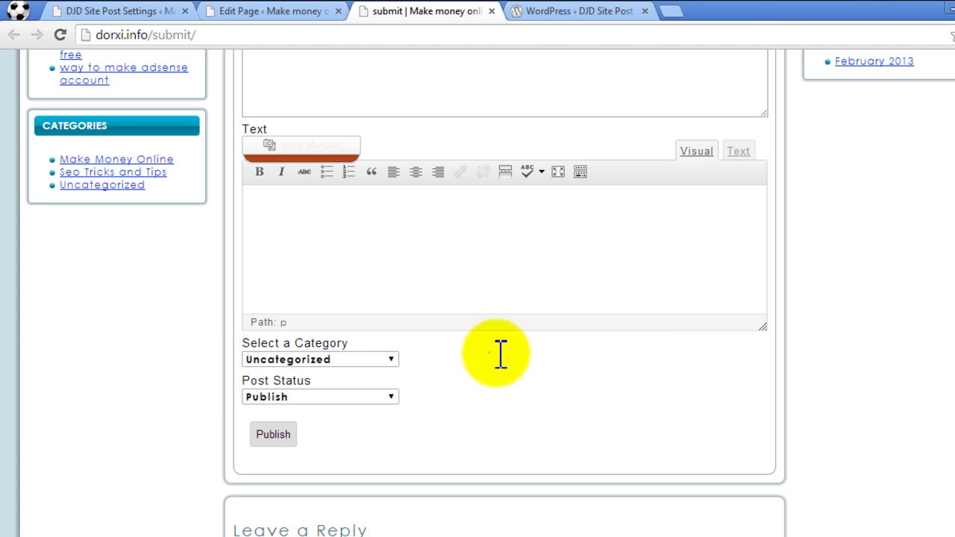
{"action": "left_click", "coordinate": [377, 397]}
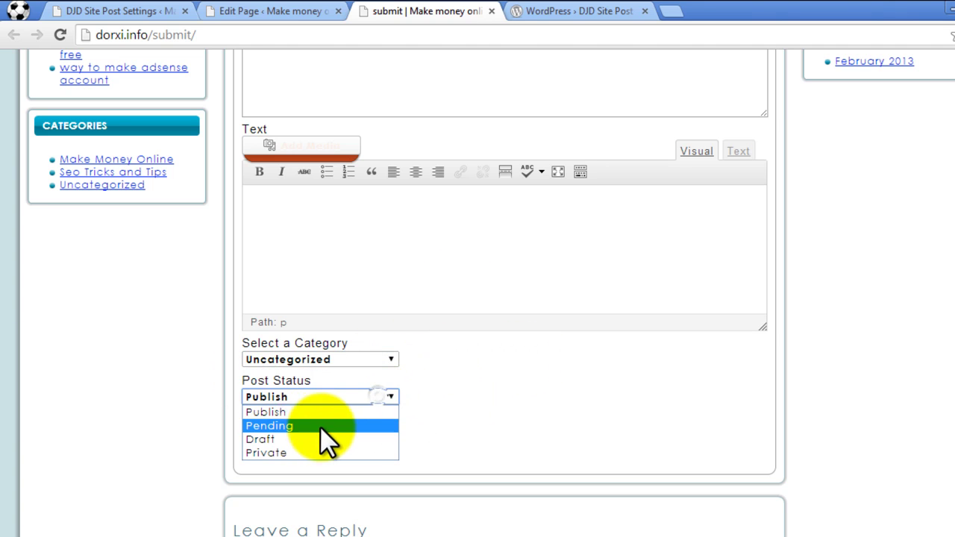
{"action": "left_click", "coordinate": [496, 402]}
{"action": "left_click", "coordinate": [389, 397]}
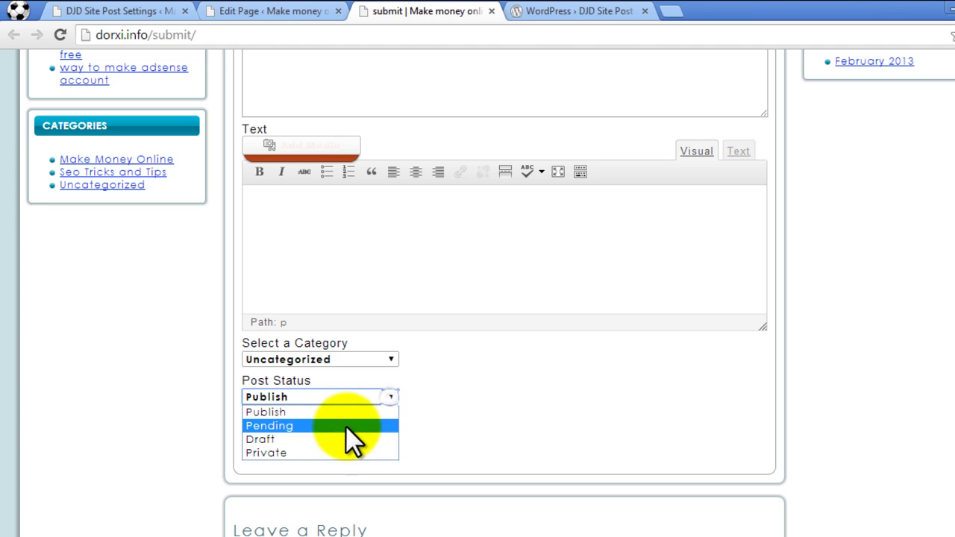
{"action": "left_click", "coordinate": [496, 389]}
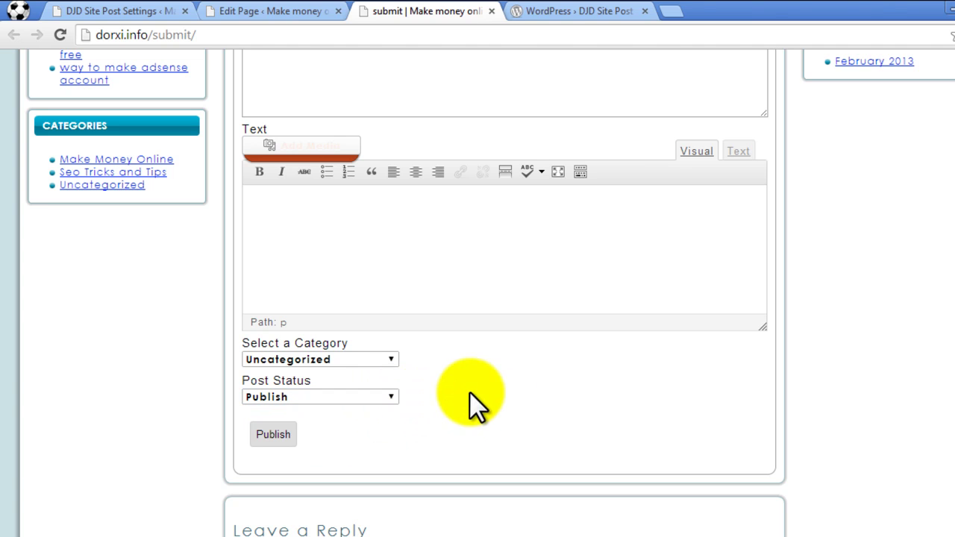
{"action": "scroll", "coordinate": [477, 390], "scroll_direction": "down", "scroll_amount": 2}
{"action": "scroll", "coordinate": [481, 395], "scroll_direction": "up", "scroll_amount": 2}
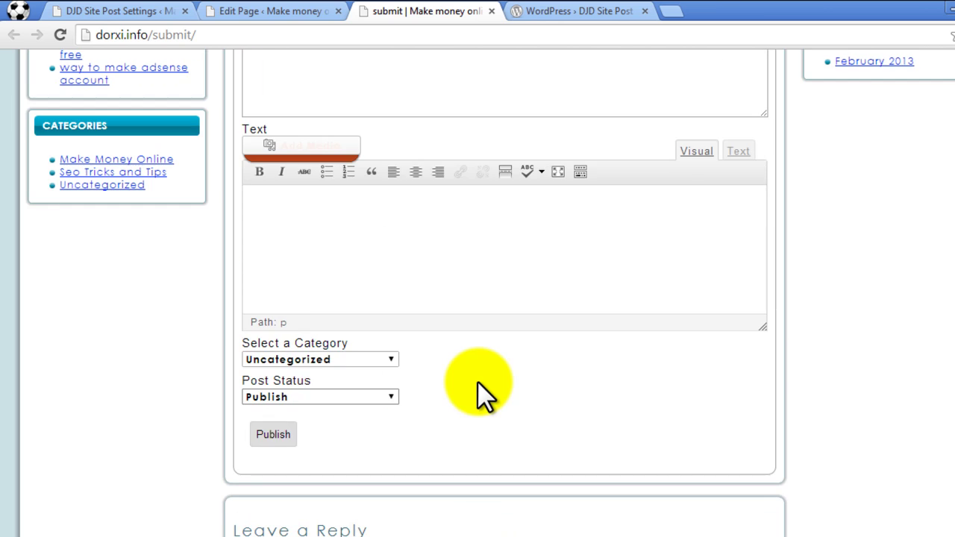
{"action": "left_click", "coordinate": [273, 434]}
{"action": "scroll", "coordinate": [550, 361], "scroll_direction": "down", "scroll_amount": 2}
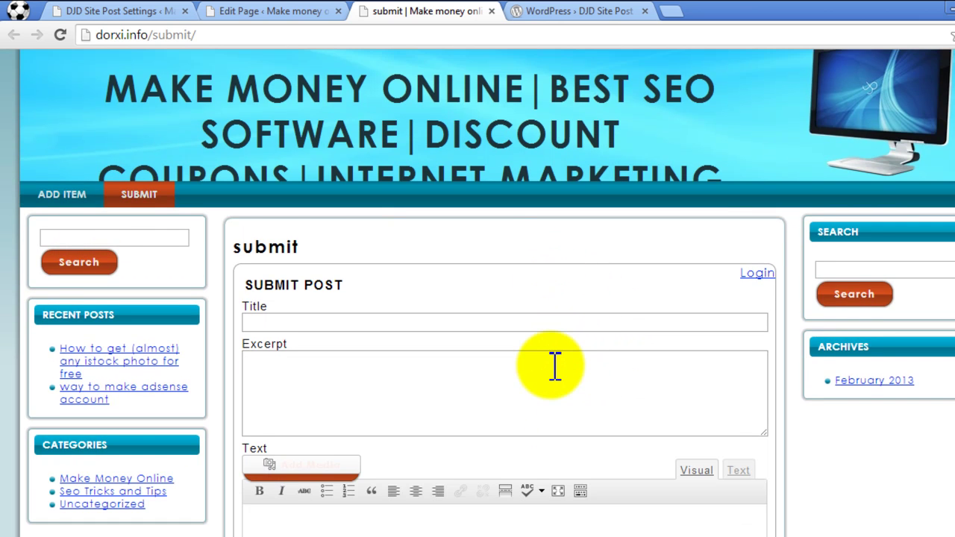